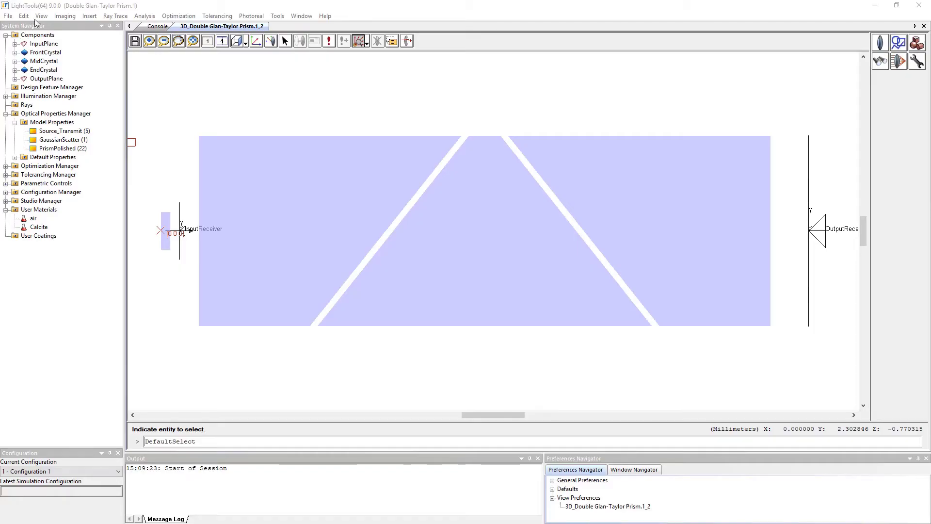
# - Review PrismPolished's smooth optical properties unchanged, then run the 1,000,000-ray simulation
pyautogui.click(47, 7)
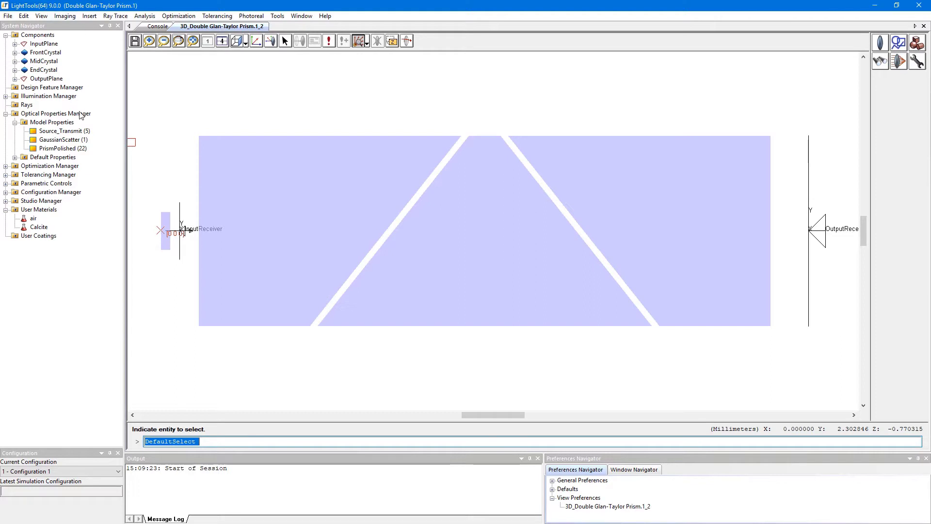
pyautogui.doubleClick(65, 148)
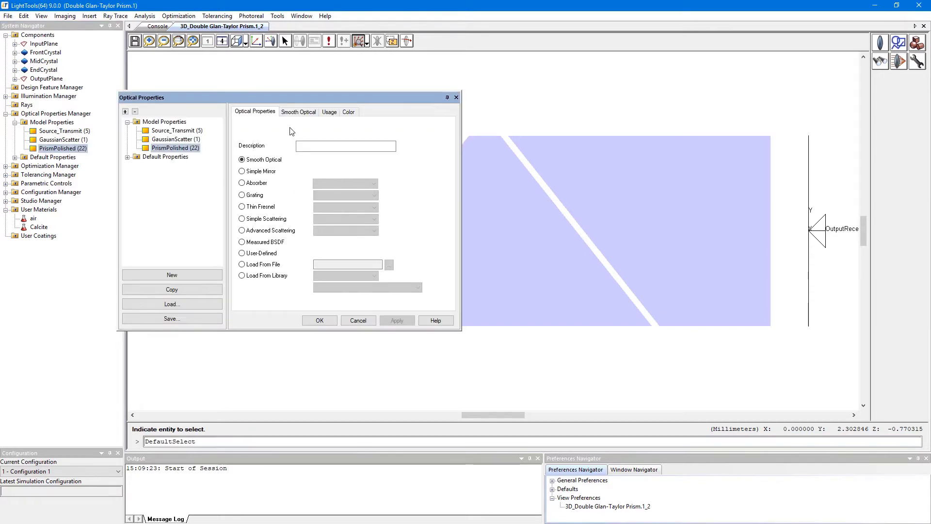
pyautogui.click(299, 112)
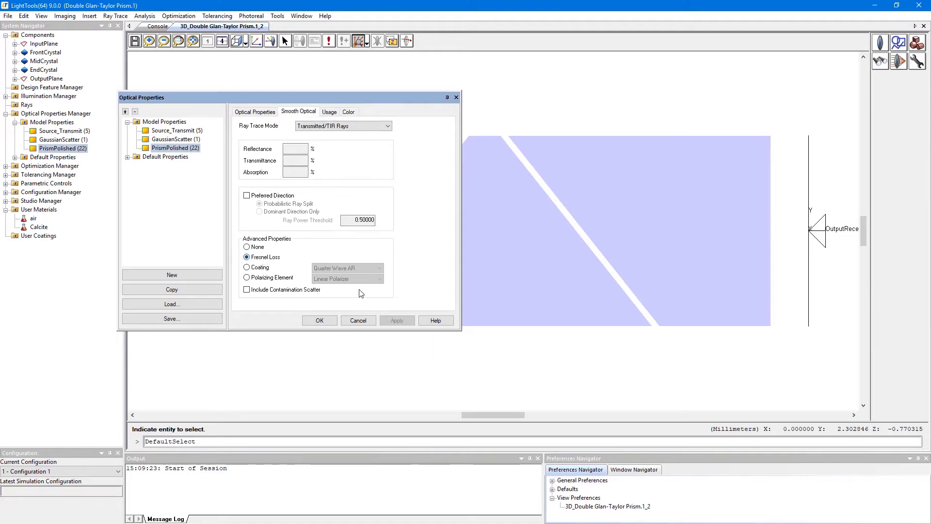
pyautogui.click(353, 320)
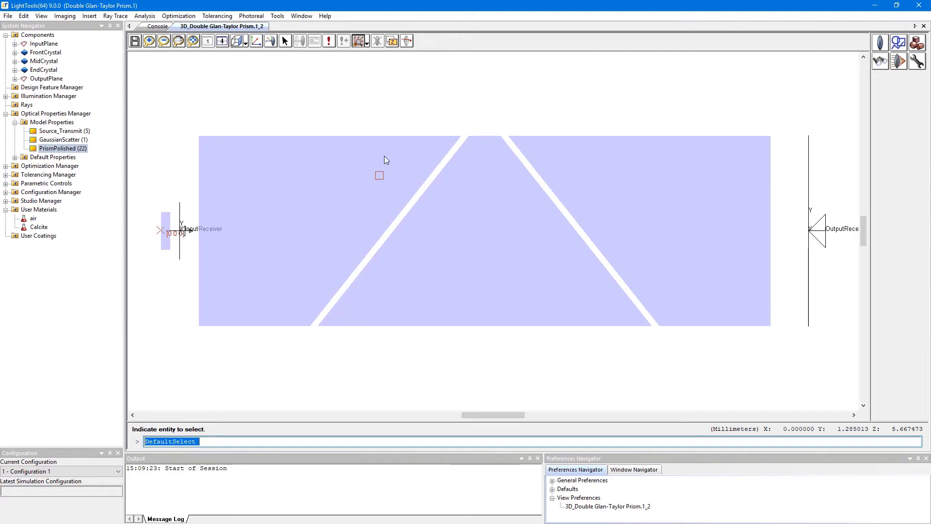
pyautogui.click(330, 41)
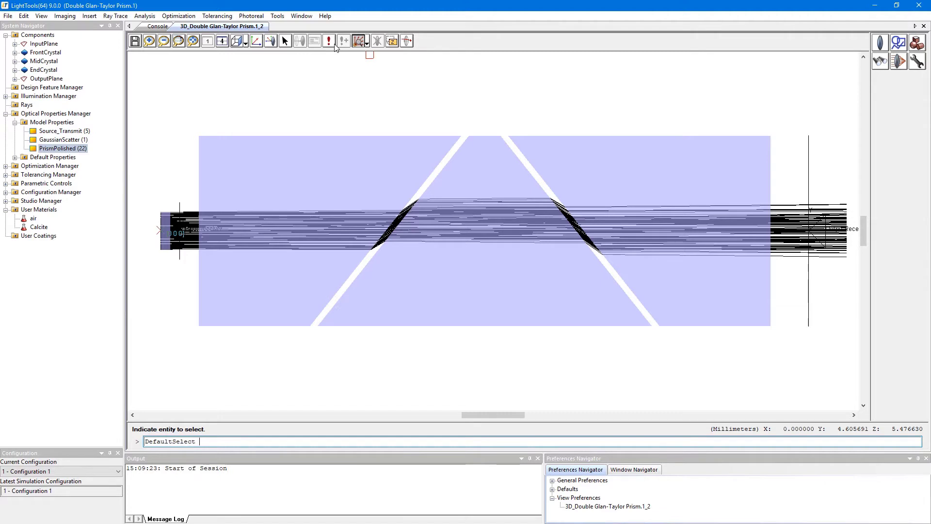
pyautogui.click(39, 227)
pyautogui.doubleClick(39, 227)
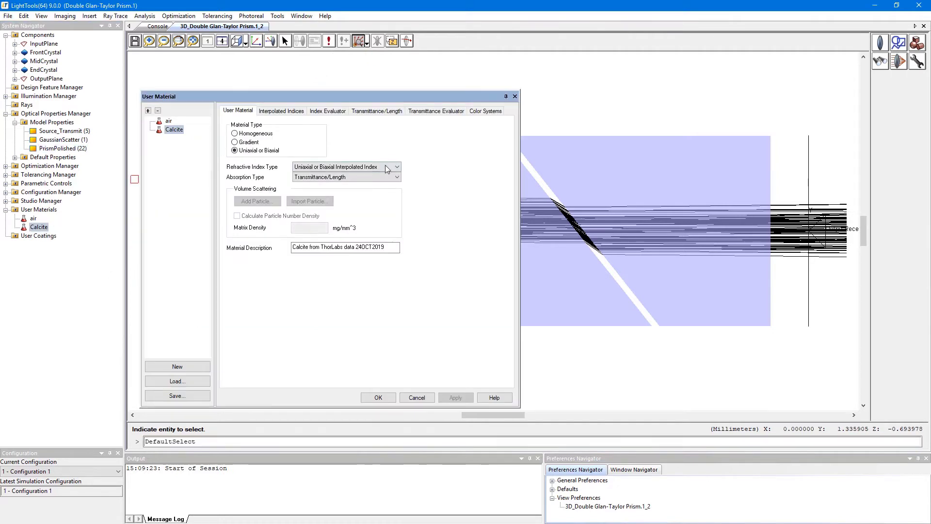
pyautogui.click(351, 167)
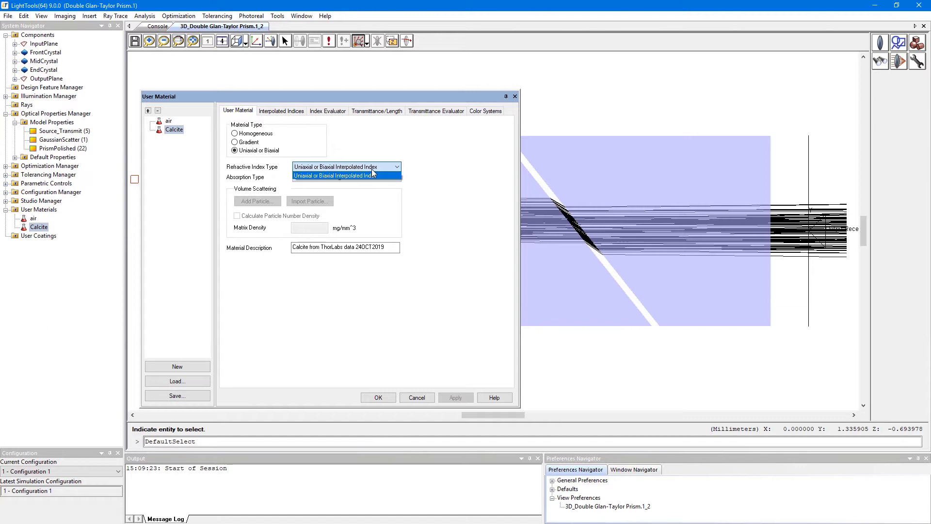
pyautogui.click(372, 171)
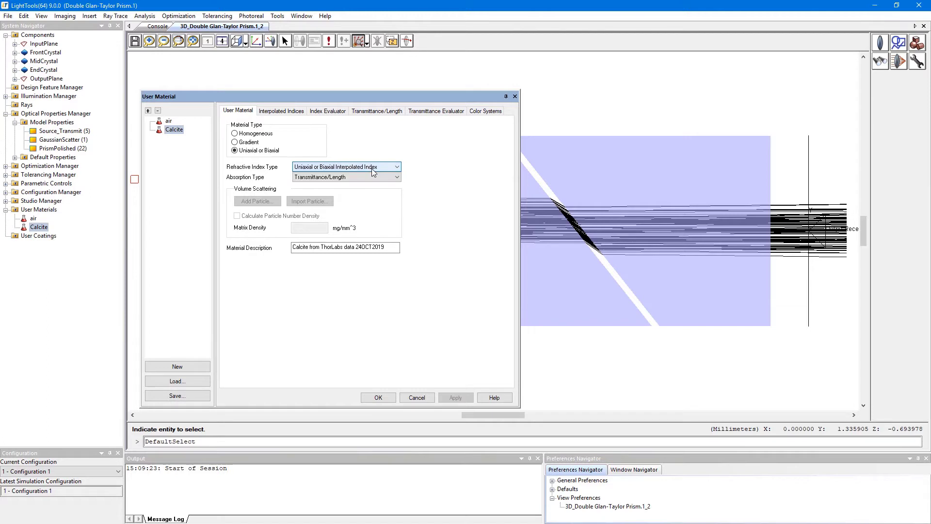
pyautogui.click(290, 113)
pyautogui.scroll(-1, 385, 215)
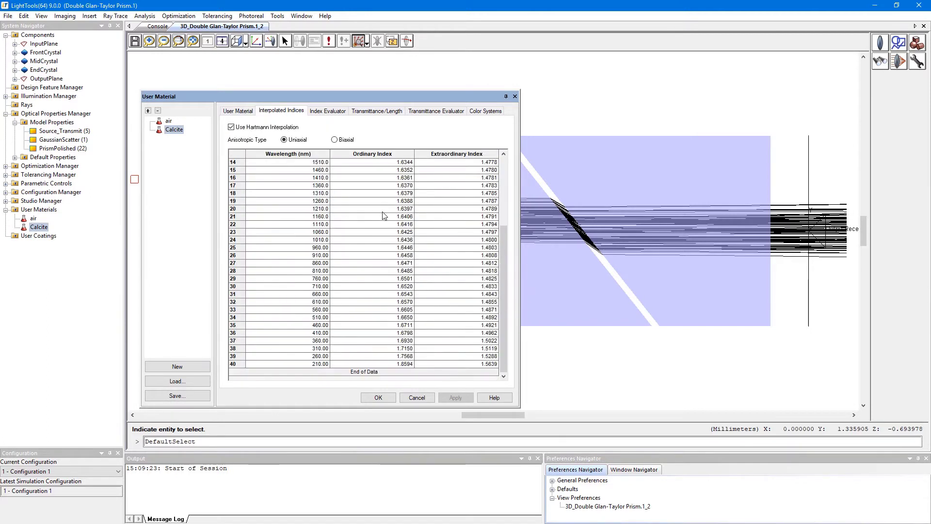
pyautogui.scroll(1, 384, 216)
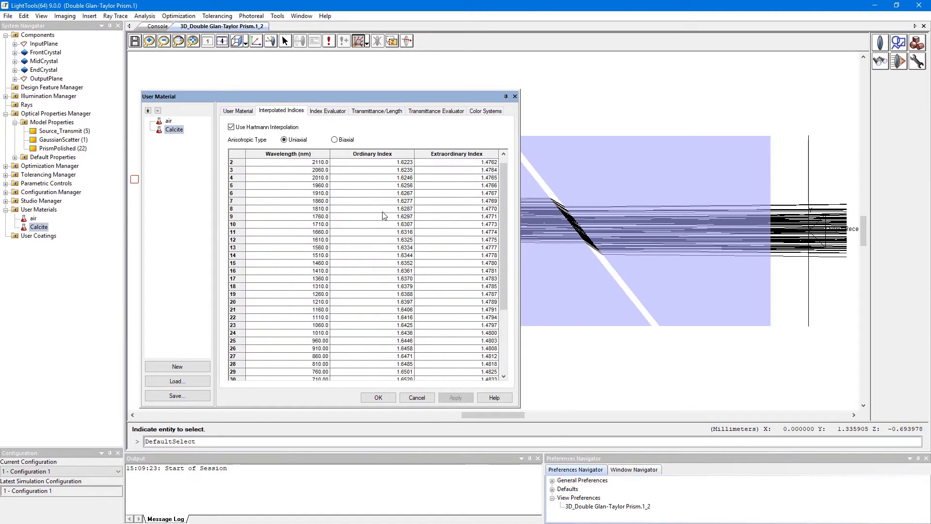
pyautogui.click(390, 111)
pyautogui.scroll(6, 402, 194)
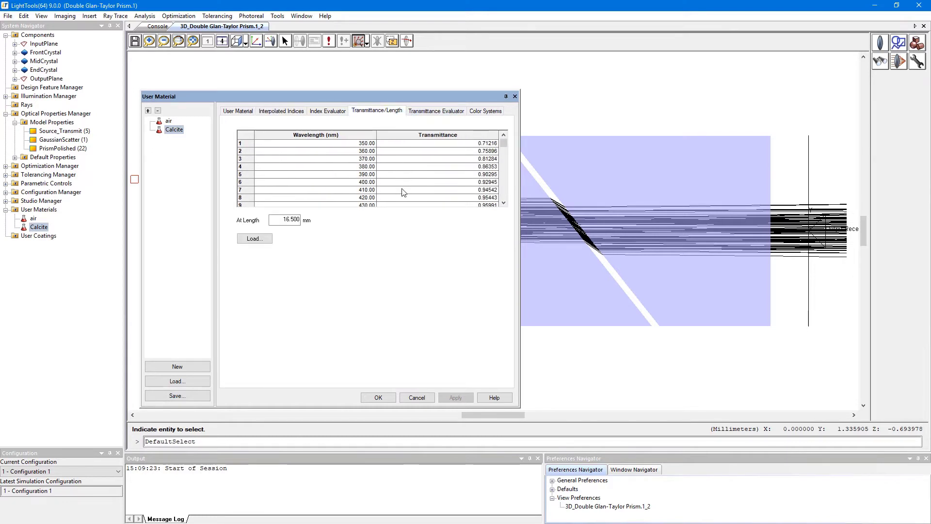
pyautogui.click(379, 398)
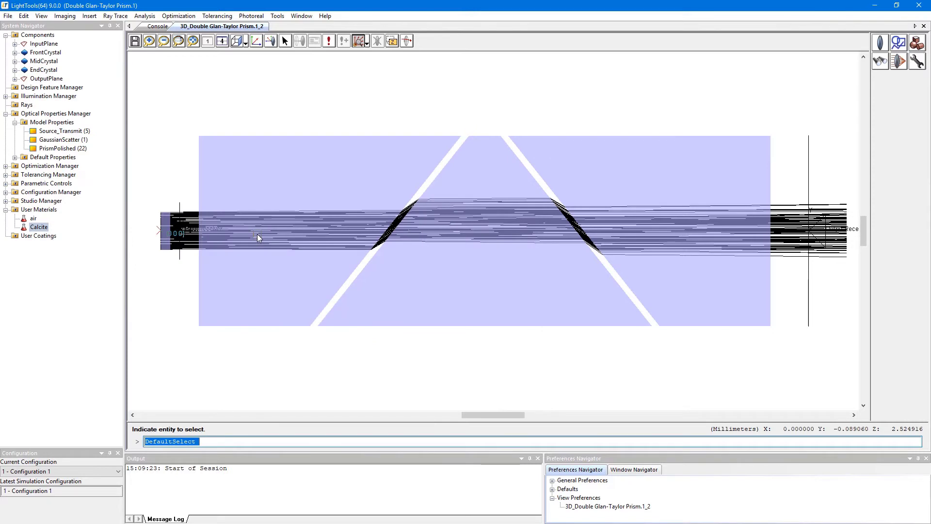
# - Assign Calcite from the USER catalog to FrontCrystal, MidCrystal and EndCrystal
pyautogui.click(53, 53)
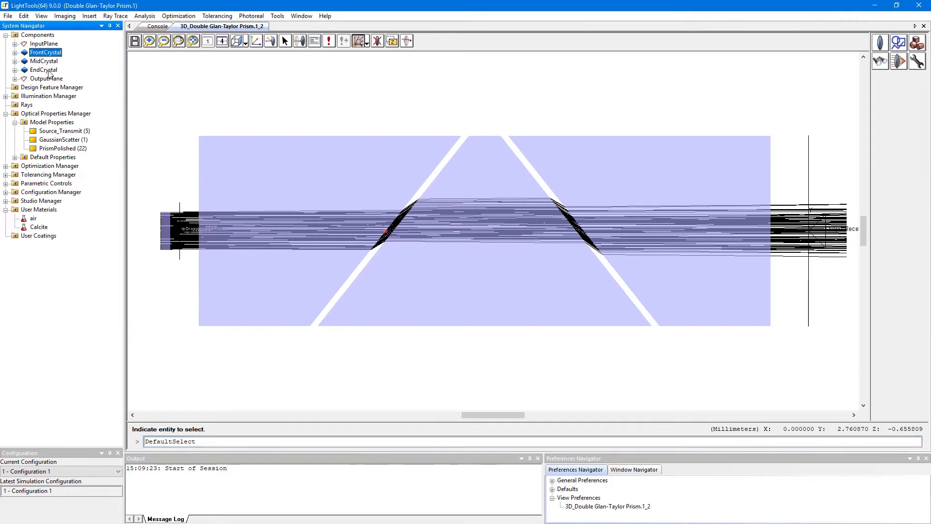
pyautogui.keyDown('shift'); pyautogui.click(46, 70); pyautogui.keyUp('shift')
pyautogui.rightClick(49, 71)
pyautogui.moveTo(149, 88)
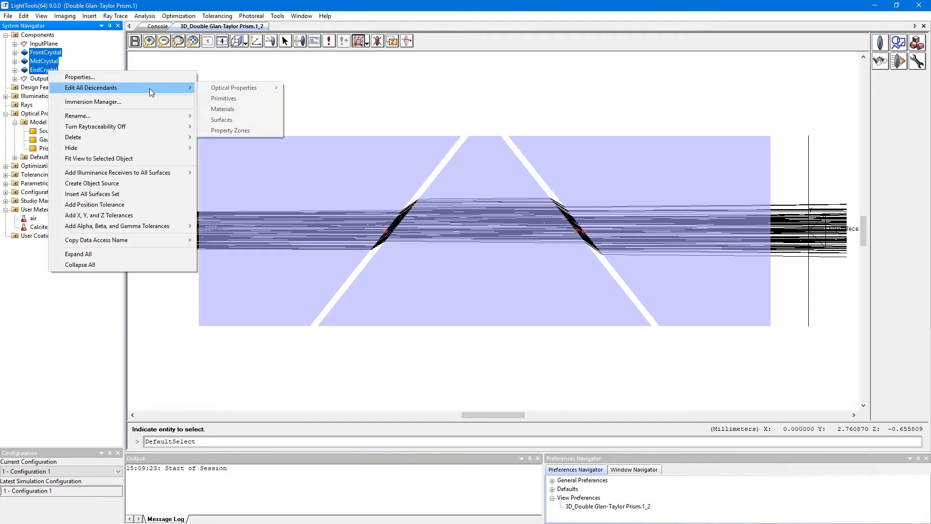
pyautogui.click(231, 108)
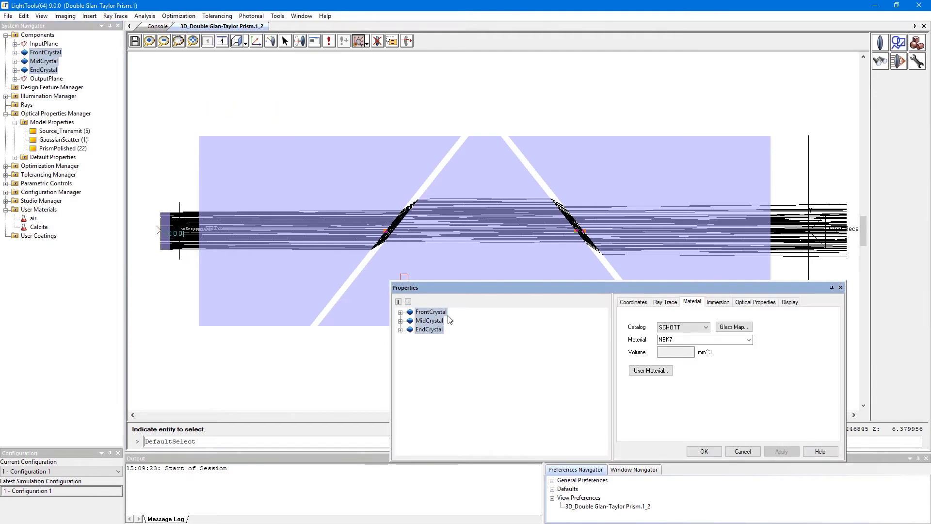
pyautogui.click(707, 327)
pyautogui.click(680, 514)
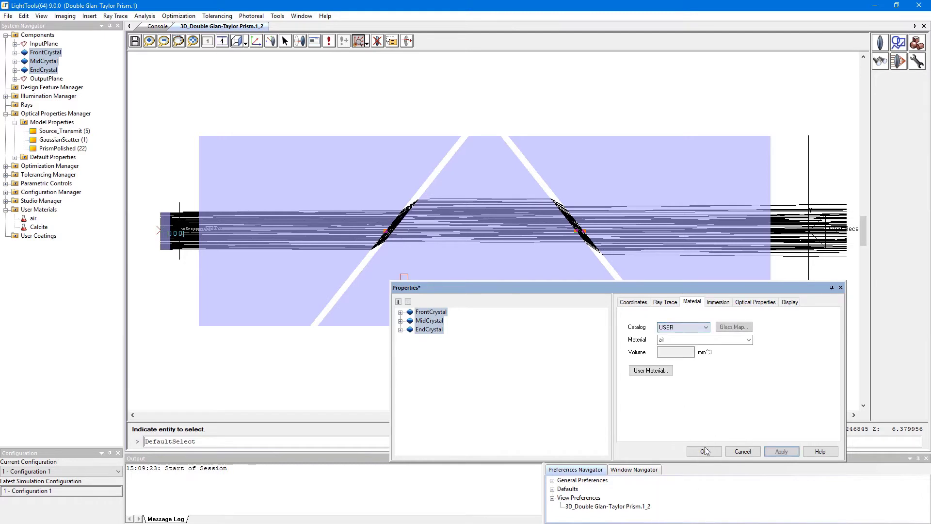
pyautogui.click(750, 340)
pyautogui.click(712, 358)
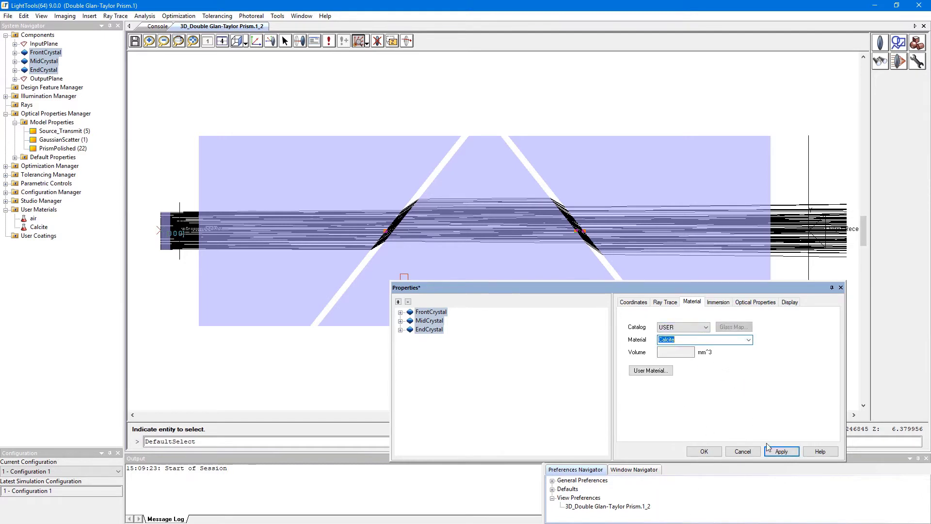
pyautogui.click(780, 450)
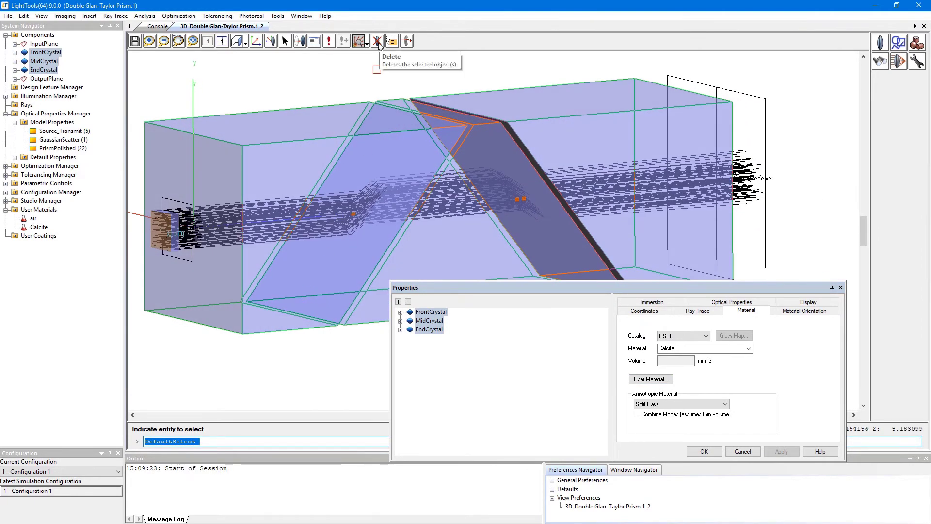
# - Hide the traced rays and rotate the crystals' material orientation by Relative Alpha 90°
pyautogui.click(359, 41)
pyautogui.moveTo(316, 171); pyautogui.dragTo(339, 181, button='middle')
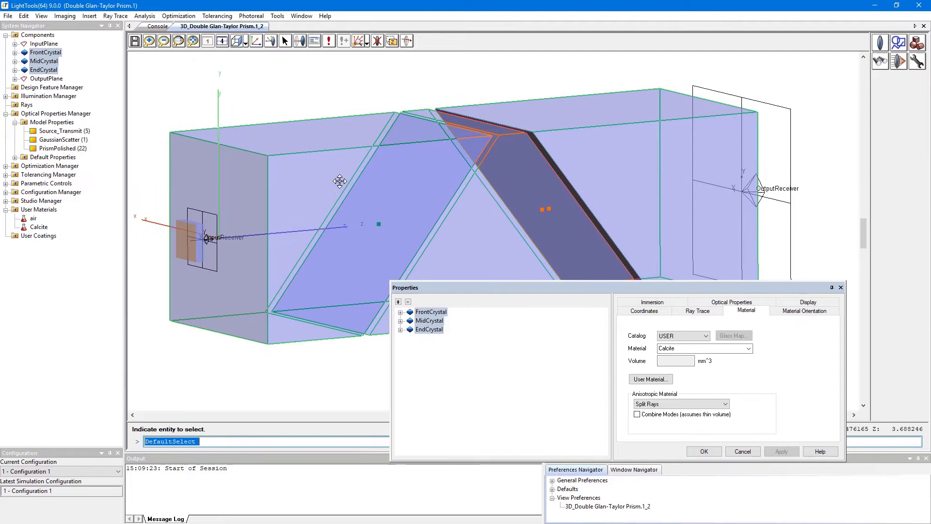
pyautogui.click(792, 313)
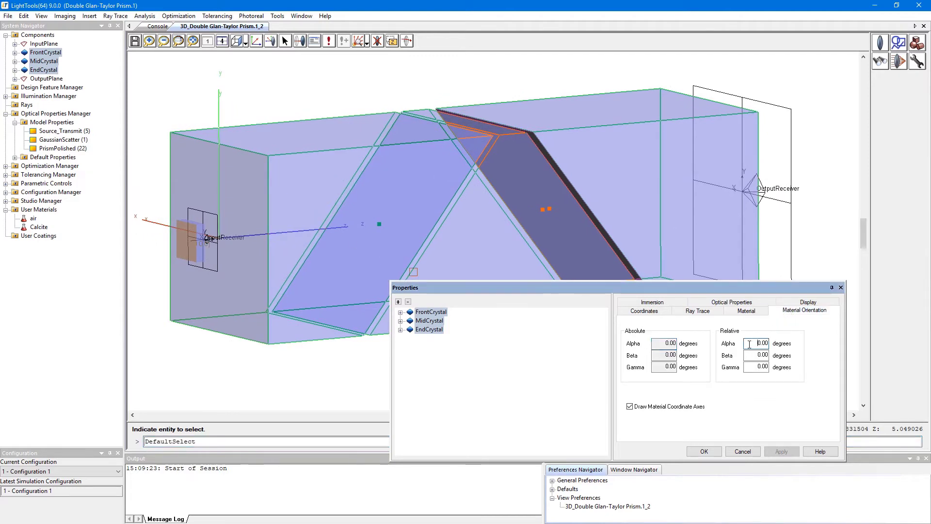
pyautogui.write('9')
pyautogui.press('Return')
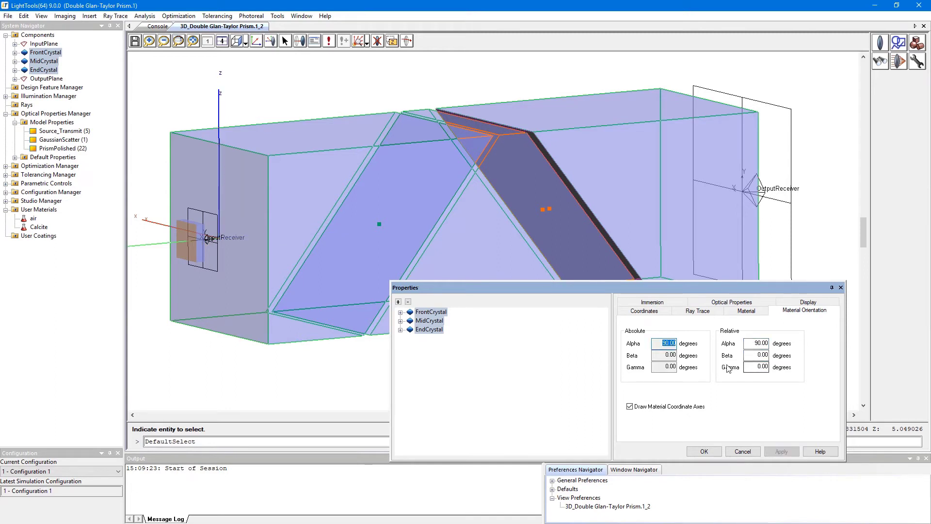
pyautogui.click(703, 451)
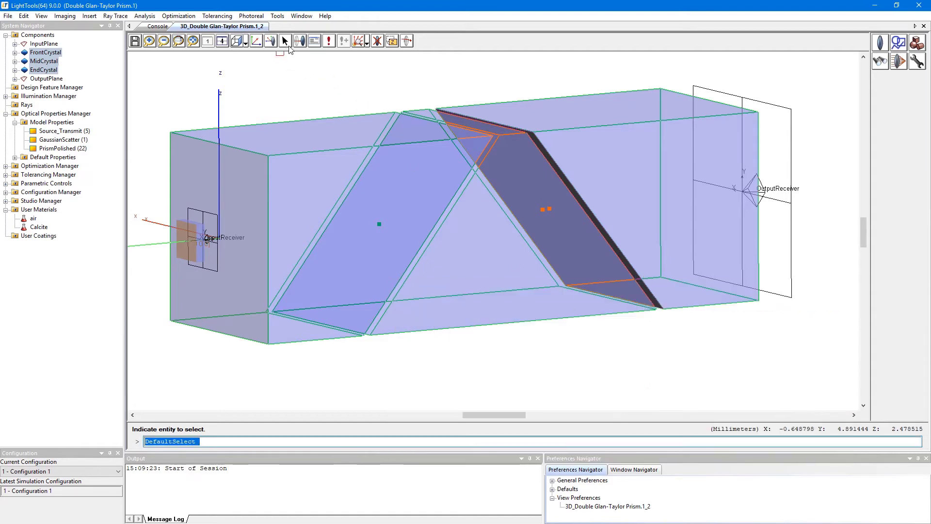
# - Show the traced rays again in a side view fitted to the whole prism, nothing selected
pyautogui.click(359, 42)
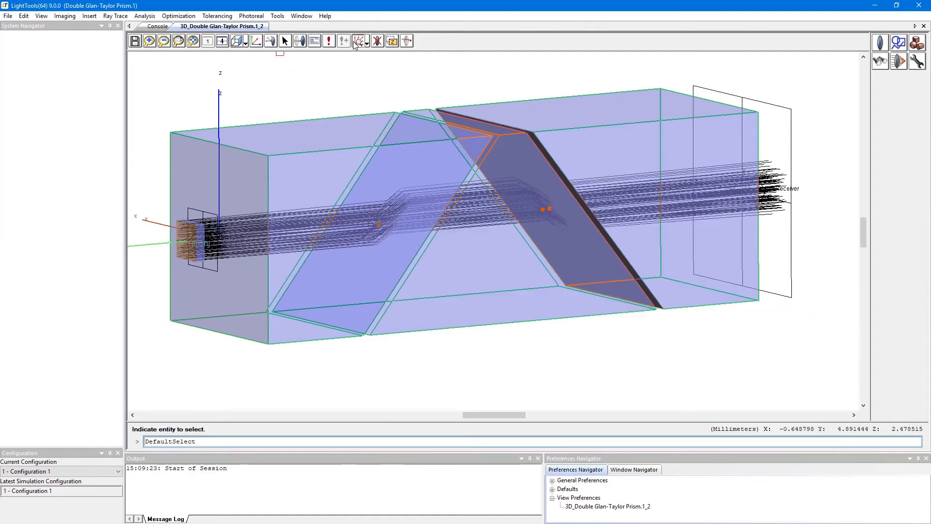
pyautogui.click(236, 42)
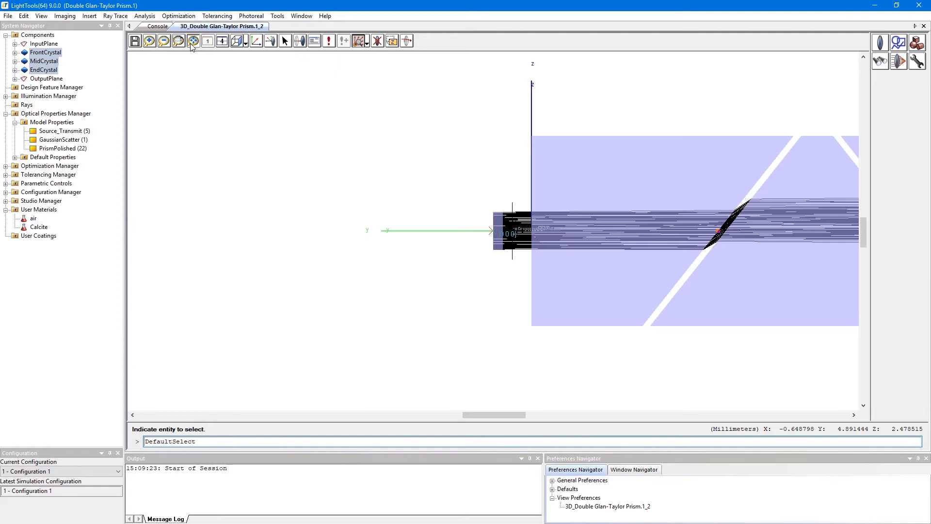
pyautogui.click(193, 42)
pyautogui.click(619, 383)
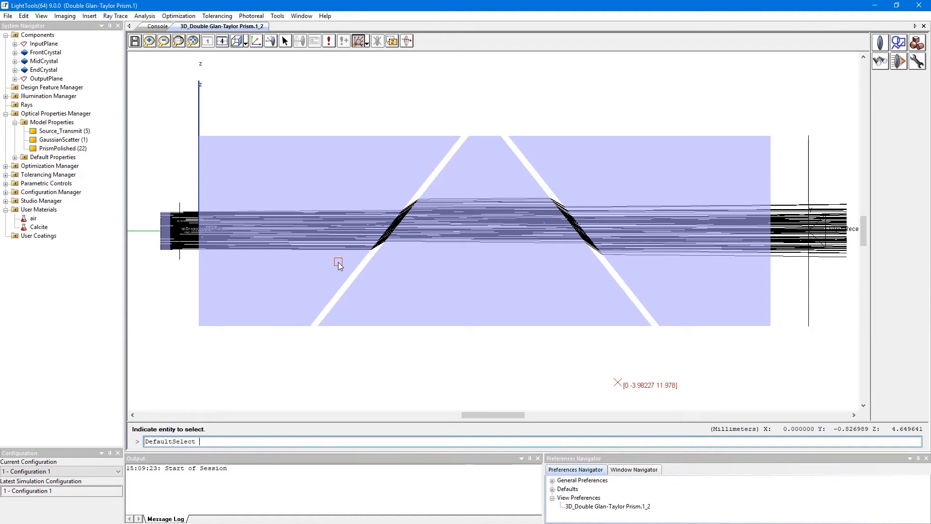
# - Check Enable Polarization Ray Tracing under General Preferences > System and apply it
pyautogui.click(24, 16)
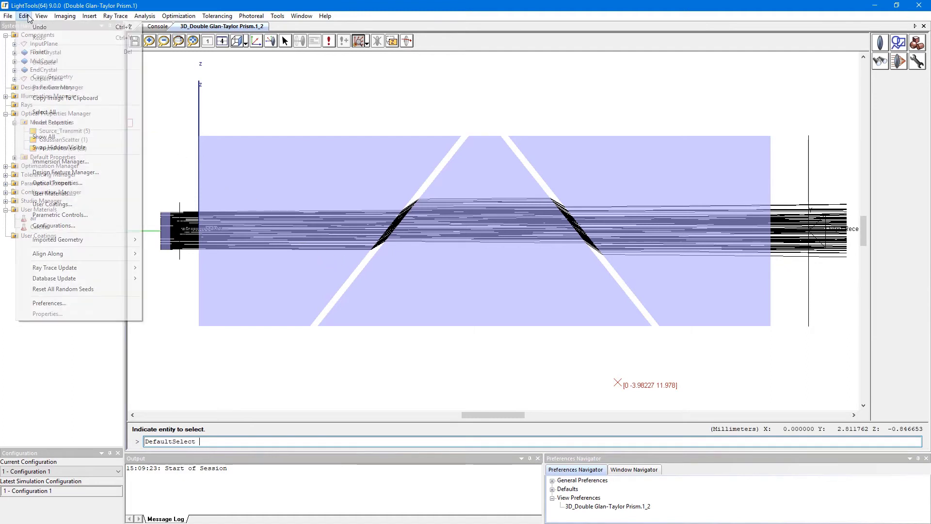
pyautogui.click(62, 303)
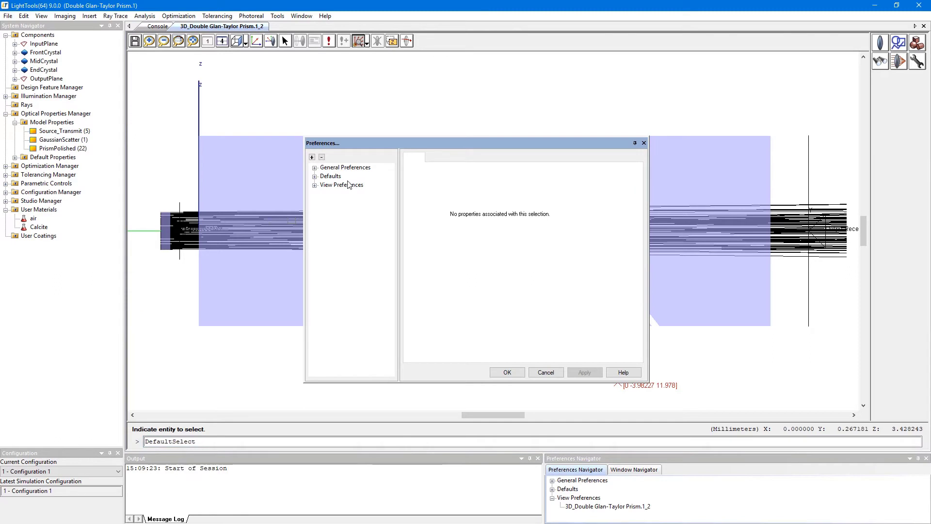
pyautogui.click(314, 168)
pyautogui.click(338, 176)
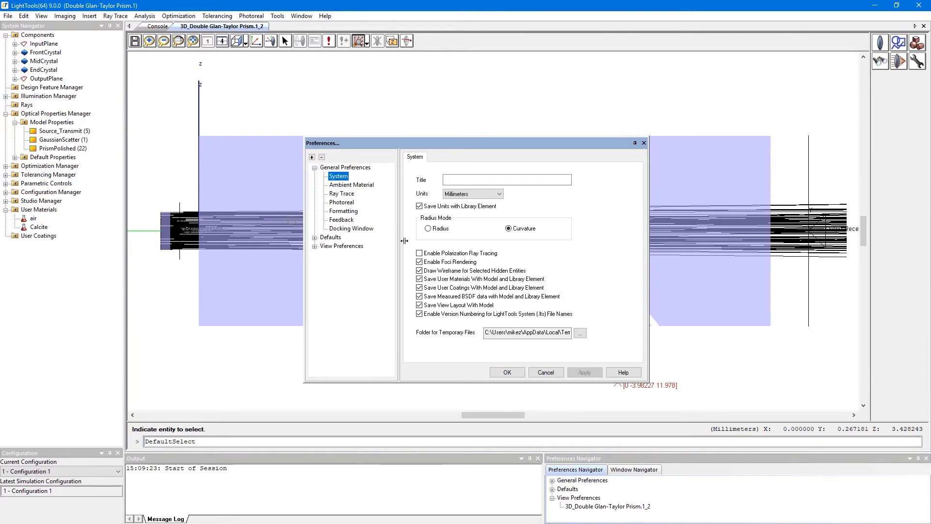
pyautogui.click(432, 254)
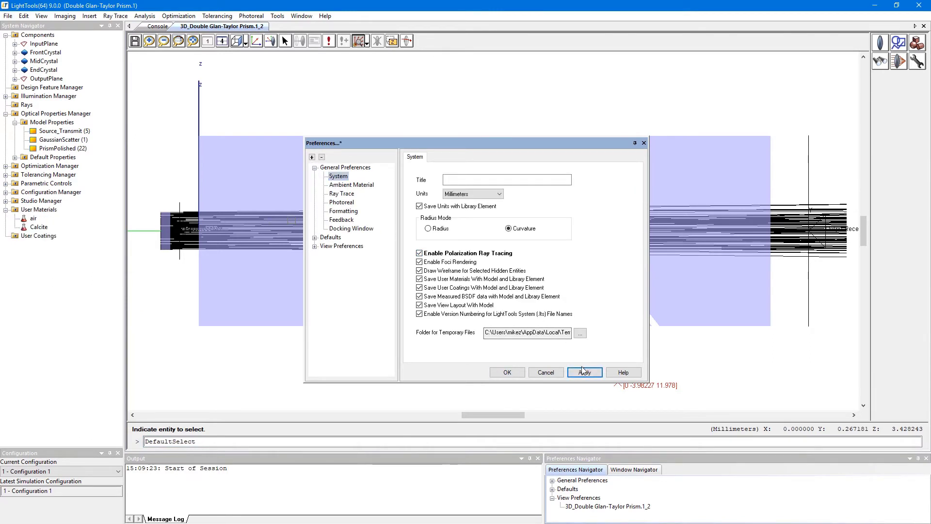
pyautogui.click(584, 373)
pyautogui.click(507, 372)
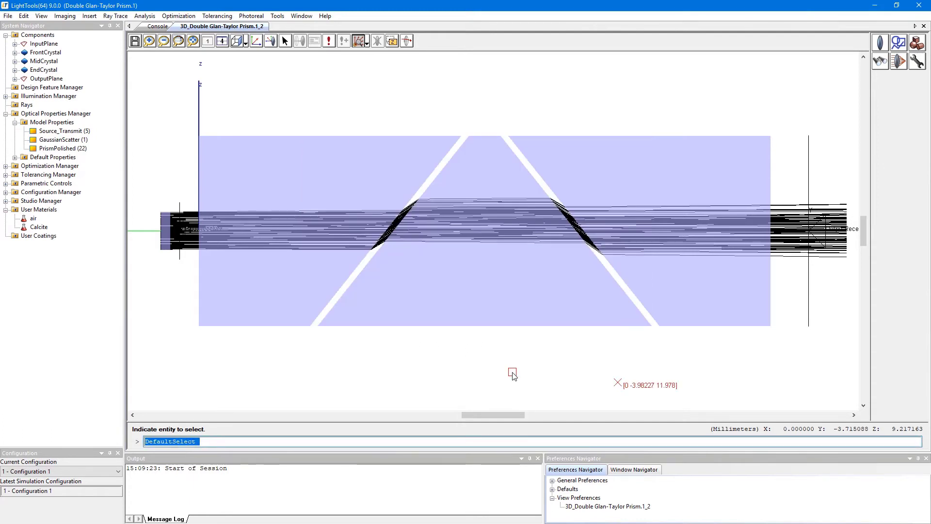
# - Verify the relative ray power threshold in Simulation Input, then rerun all simulations
pyautogui.click(117, 16)
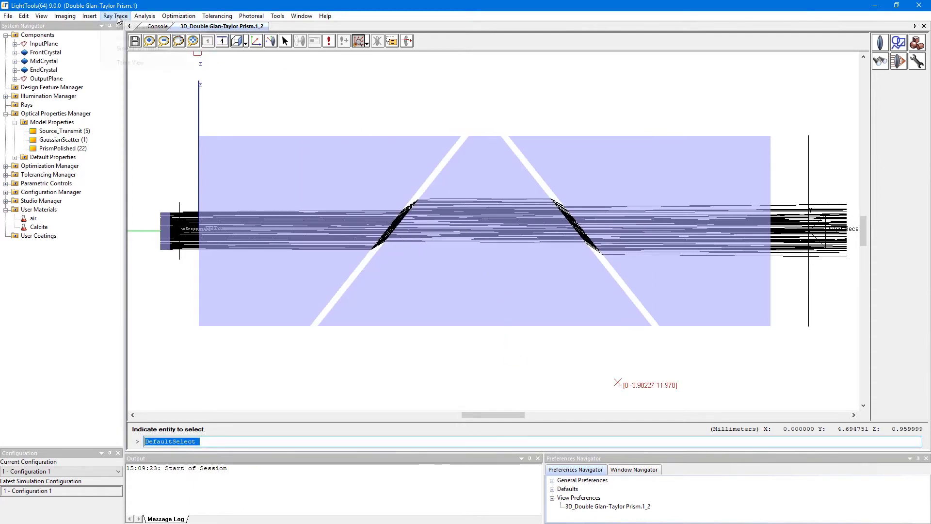
pyautogui.click(124, 48)
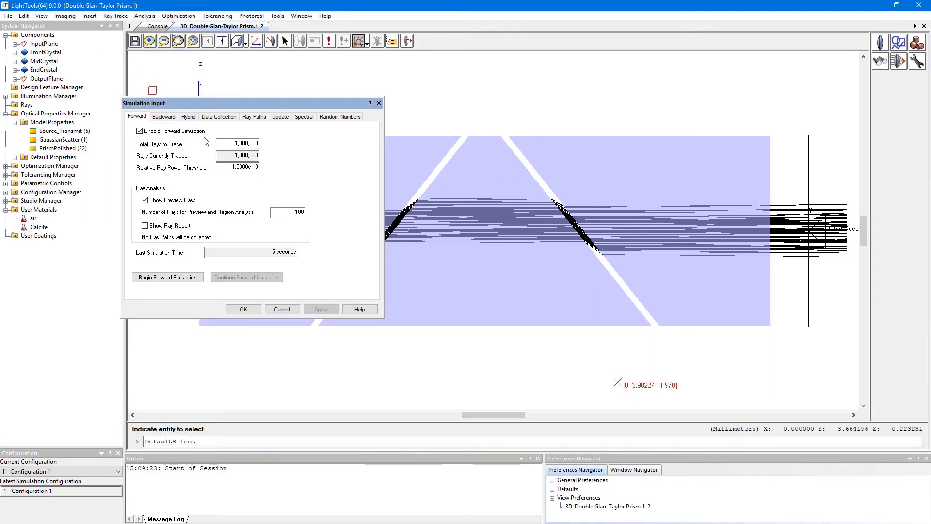
pyautogui.click(225, 168)
pyautogui.click(250, 309)
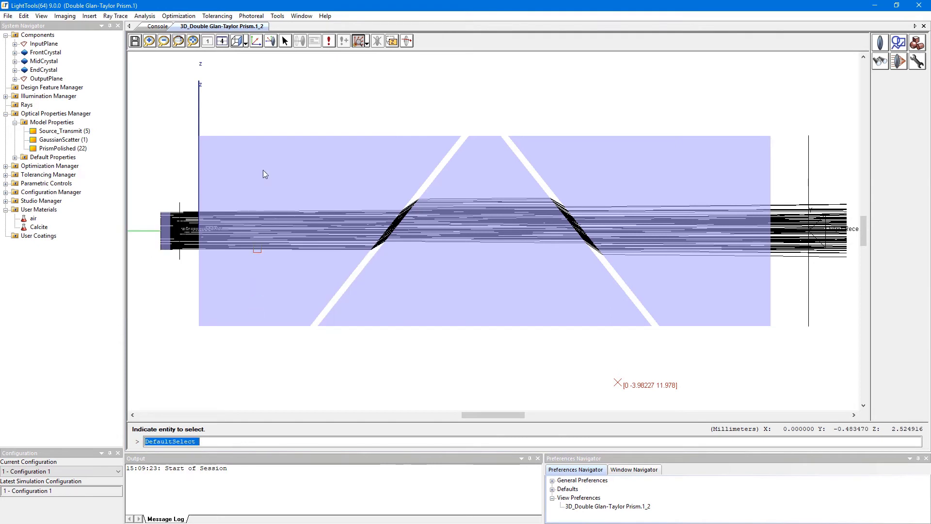
pyautogui.click(329, 42)
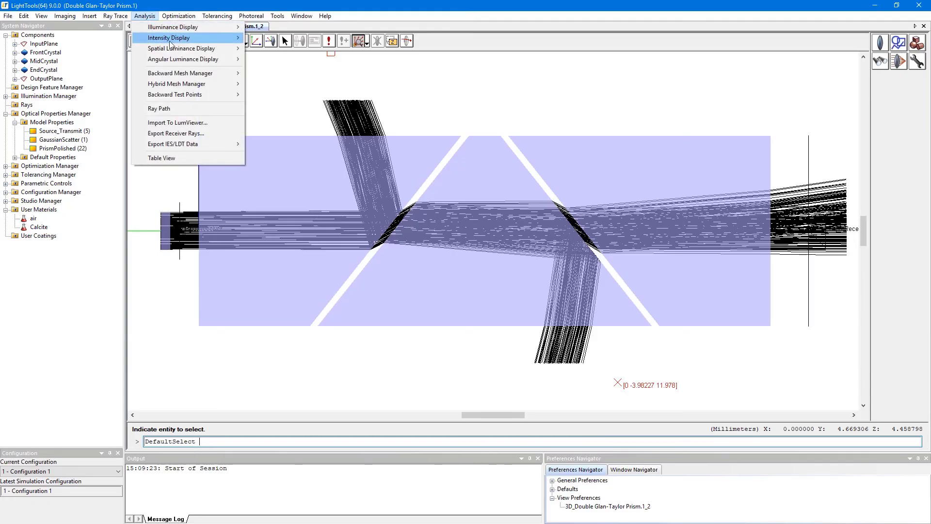
# - Open a LumViewer intensity chart for the OutputReceiver results
pyautogui.moveTo(170, 44)
pyautogui.click(267, 40)
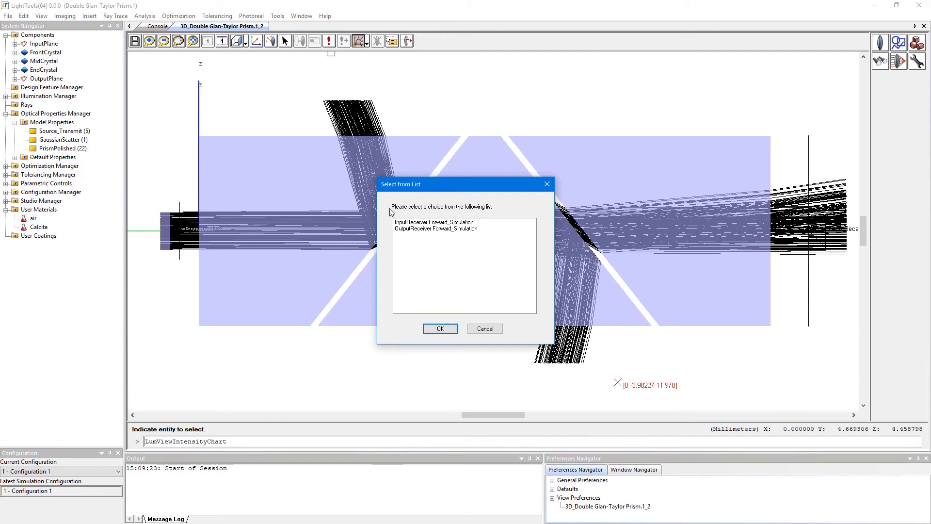
pyautogui.click(409, 229)
pyautogui.click(439, 329)
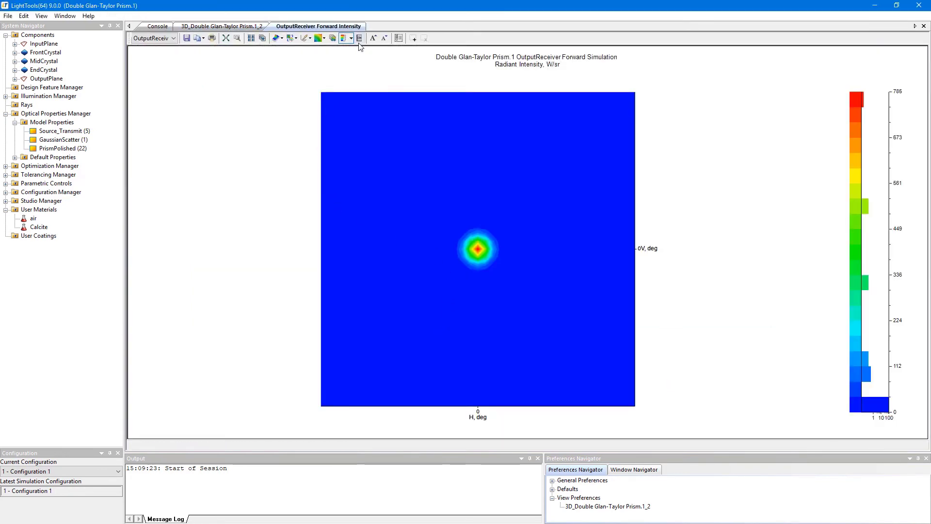
# - Set the chart's Number of Colors to 256 and its value axis to Logarithmic
pyautogui.click(399, 38)
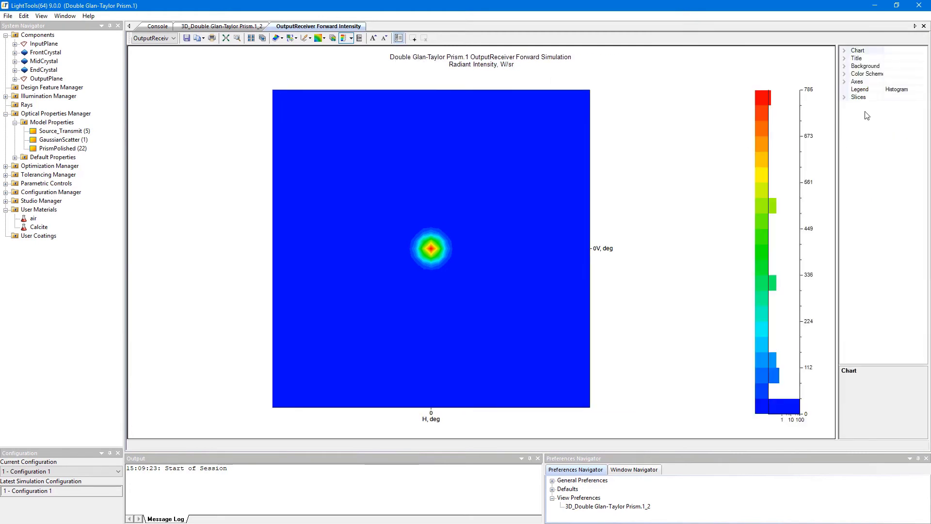
pyautogui.doubleClick(850, 75)
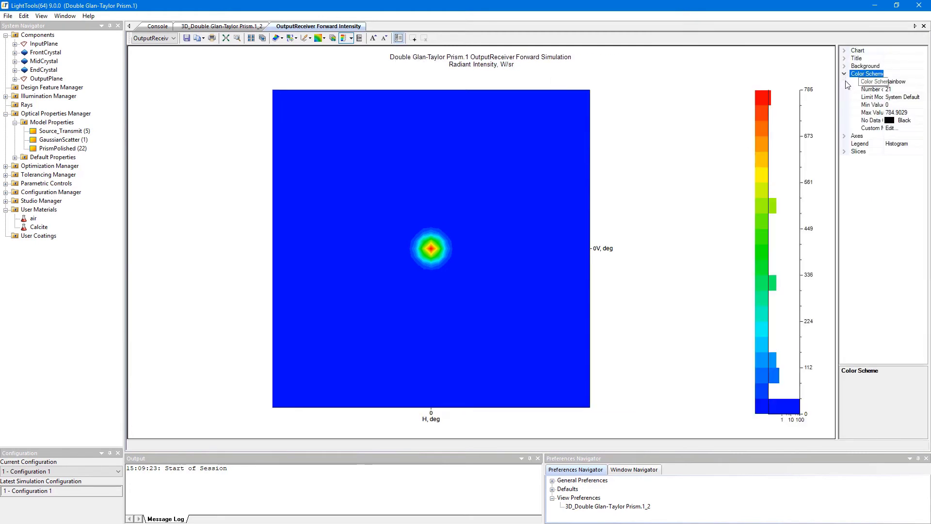
pyautogui.click(895, 91)
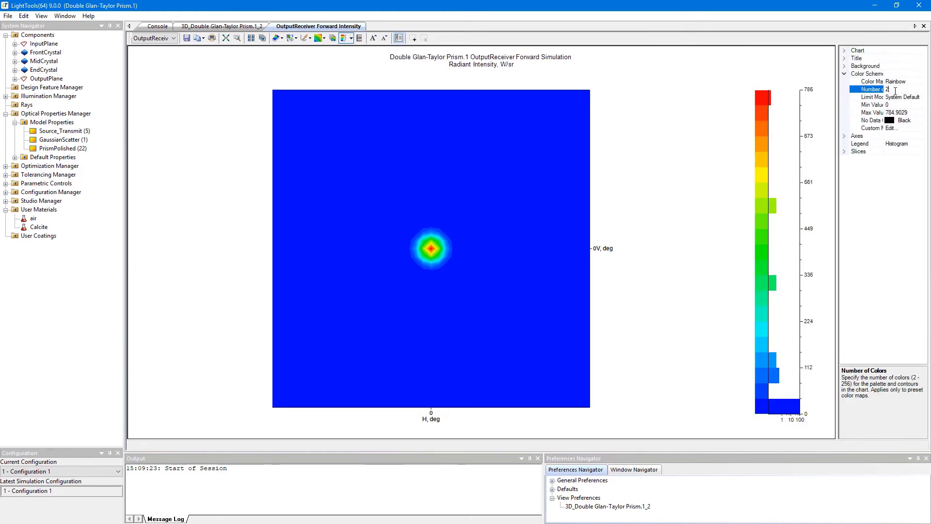
pyautogui.write('56')
pyautogui.press('Return')
pyautogui.click(845, 136)
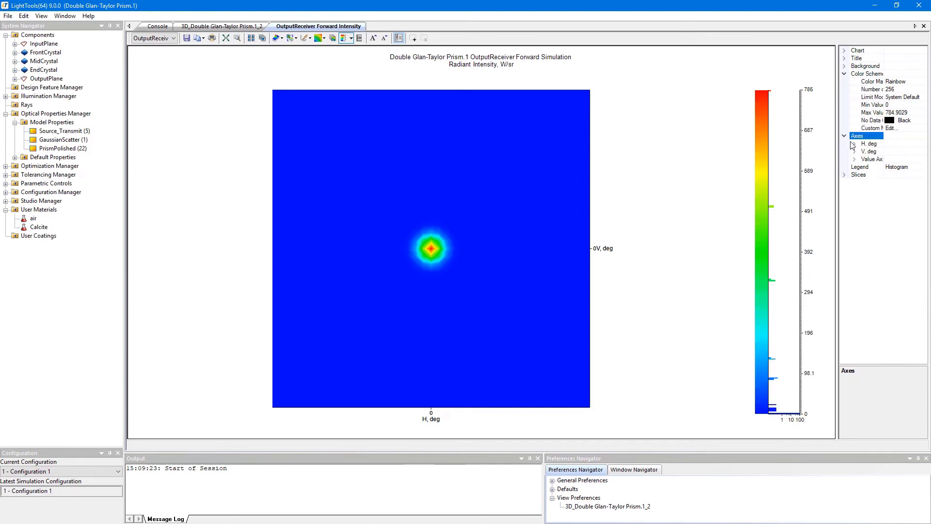
pyautogui.click(908, 216)
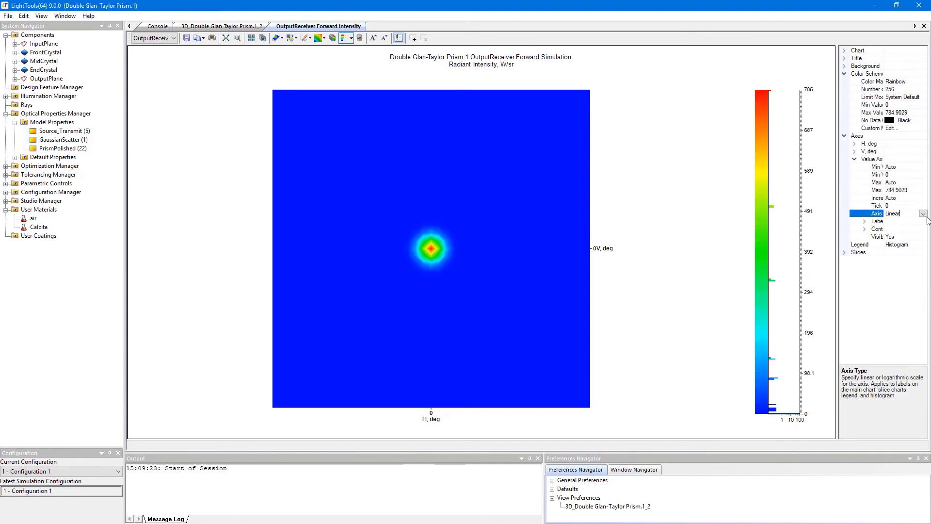
pyautogui.click(923, 213)
pyautogui.click(897, 229)
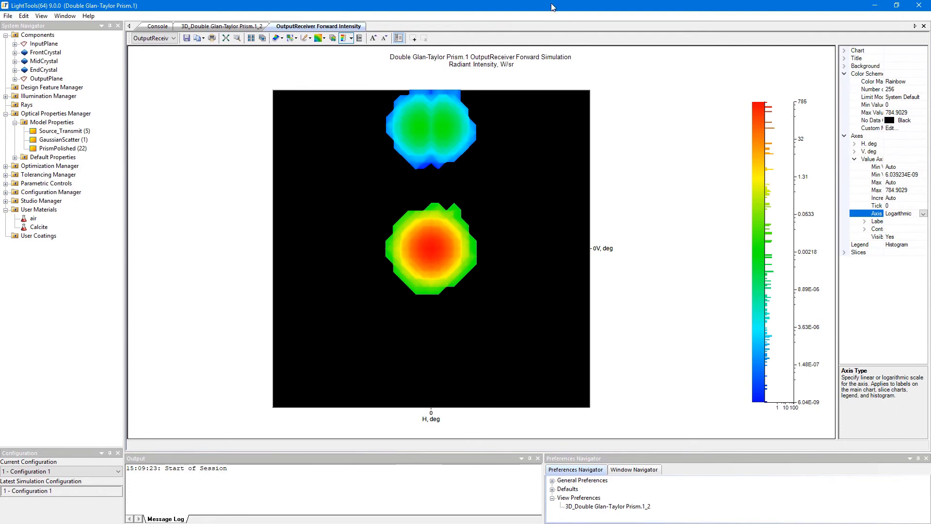
# - Hide the chart properties panel so the log-scale intensity chart fills the window
pyautogui.click(399, 38)
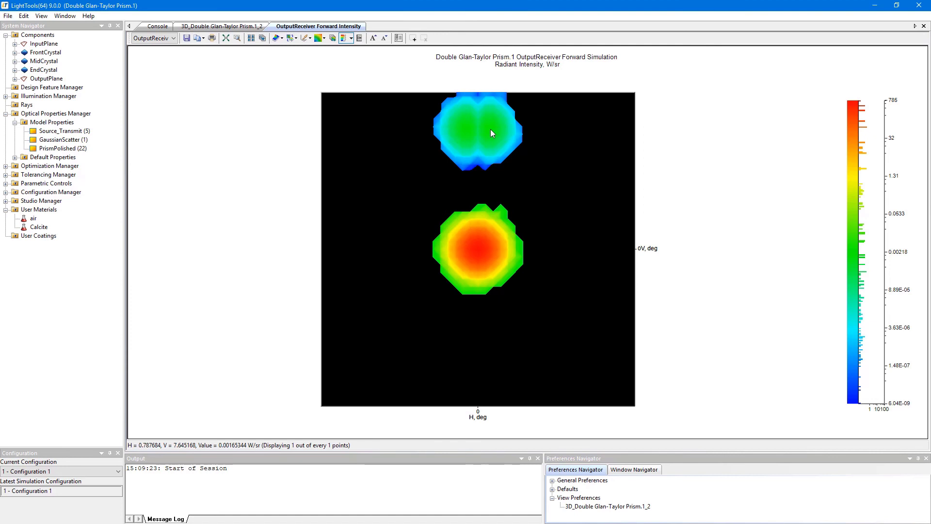
# - From the 3D view, open a Polarization Chart Viewer for OutputReceiver's Forward_Simulation
pyautogui.click(224, 27)
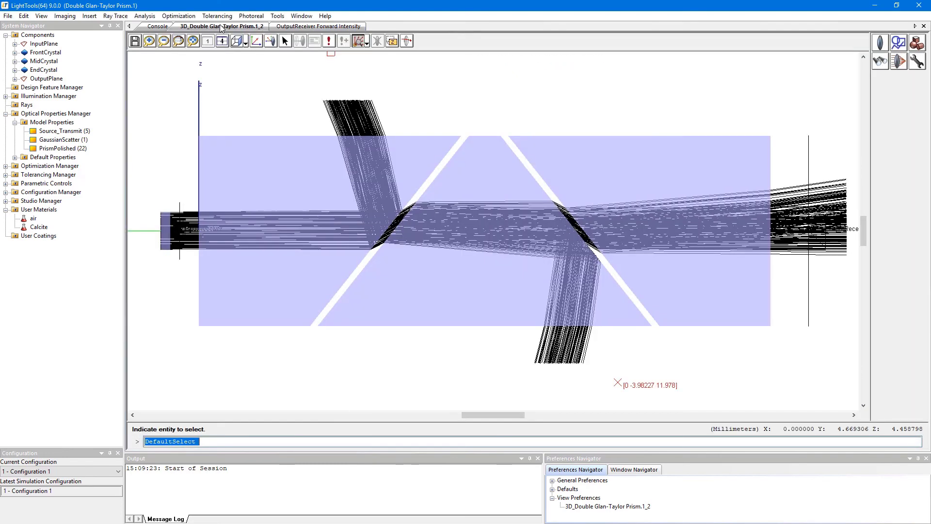
pyautogui.click(145, 16)
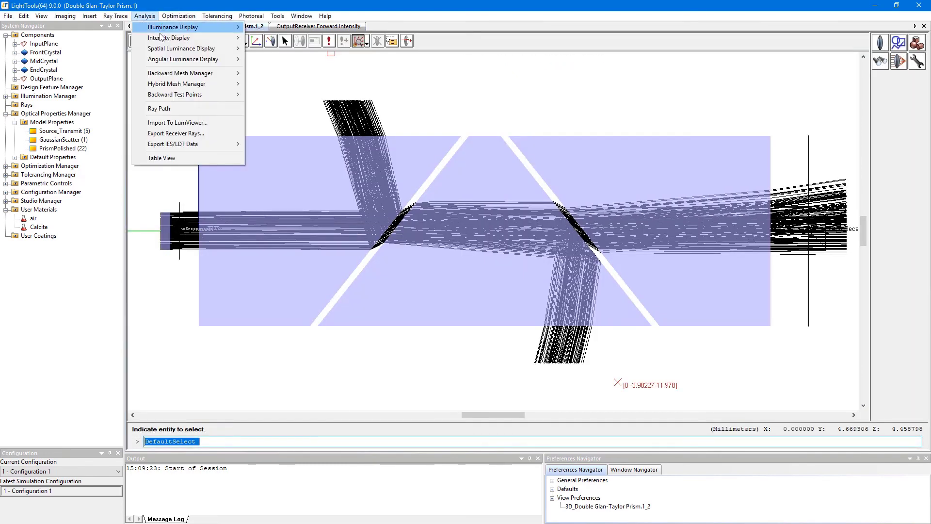
pyautogui.moveTo(199, 41)
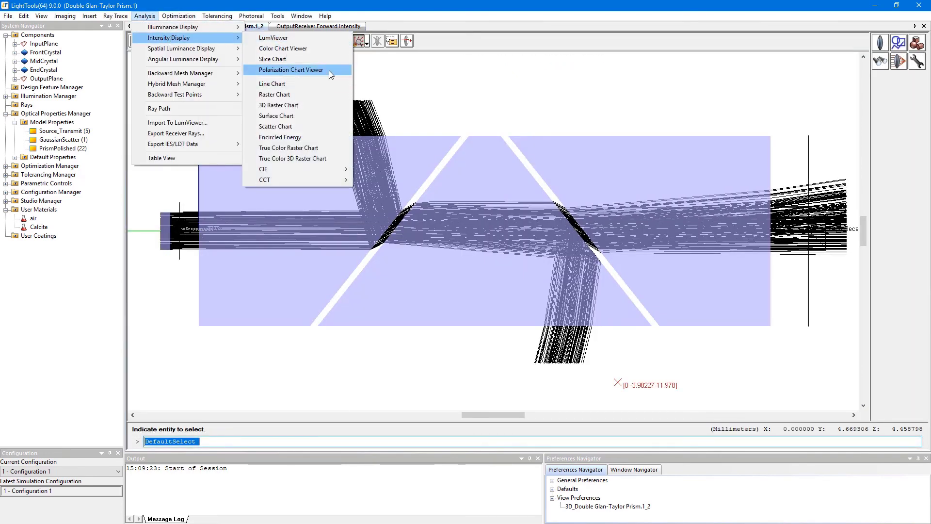
pyautogui.click(329, 71)
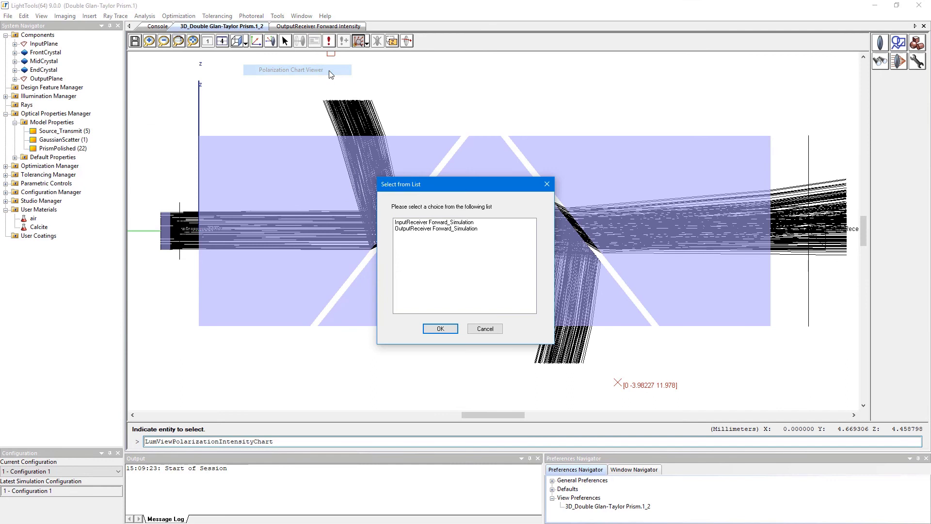
pyautogui.click(420, 229)
pyautogui.click(439, 329)
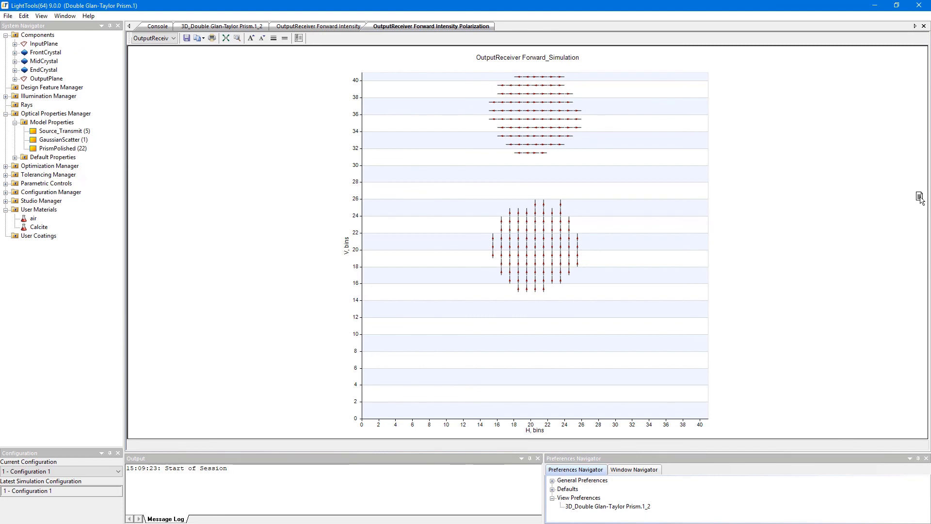
# - Dock the polarization chart beside the 3D view and fit the whole prism assembly
pyautogui.moveTo(927, 200); pyautogui.dragTo(926, 201)
pyautogui.click(228, 27)
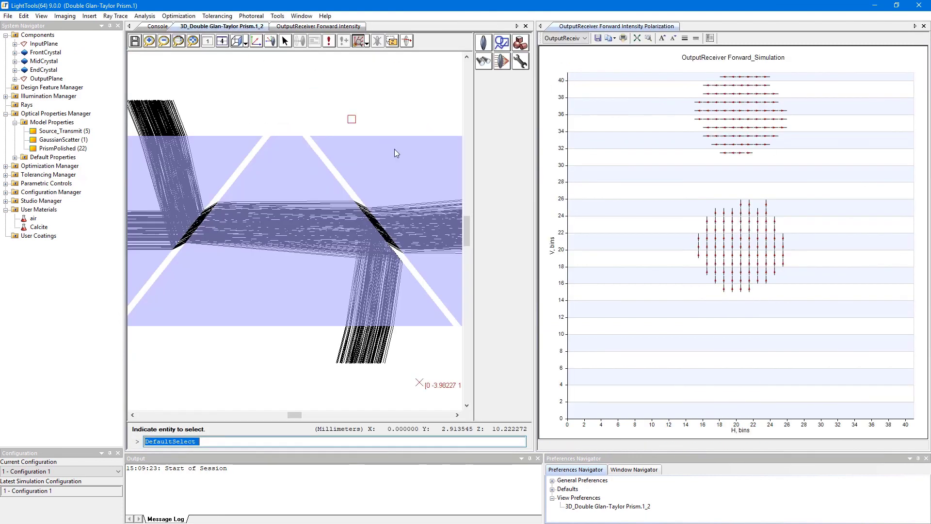
pyautogui.click(195, 41)
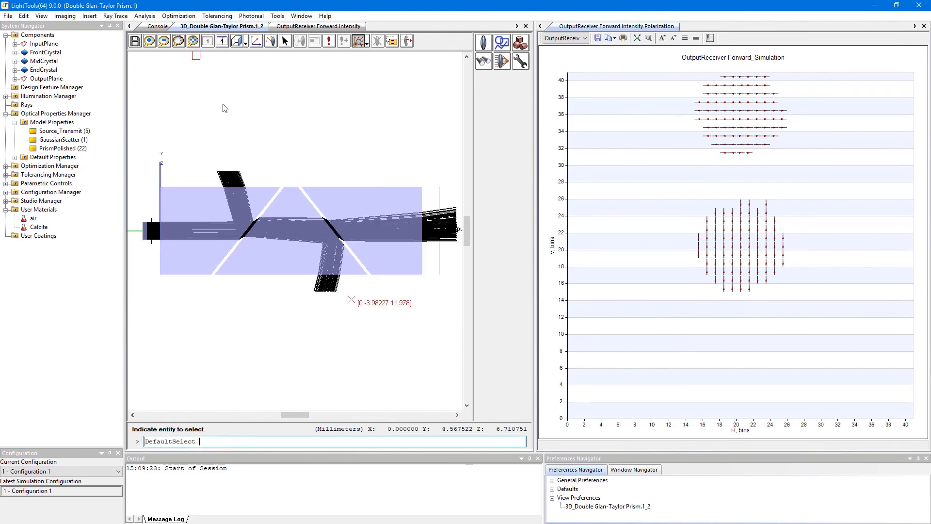